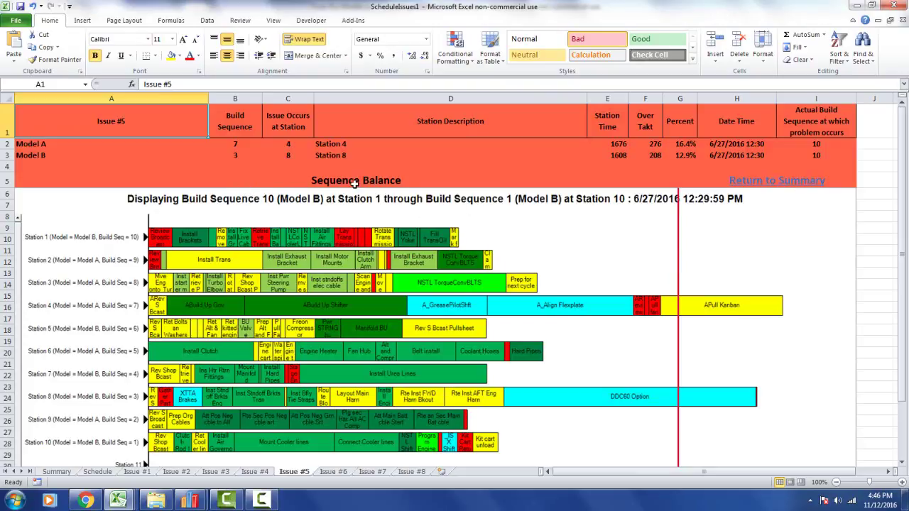
Step: Check the Model A and Model B build sequence values, return to Summary, and switch to Balance
{"action": "left_click", "coordinate": [819, 144]}
{"action": "left_click", "coordinate": [816, 155]}
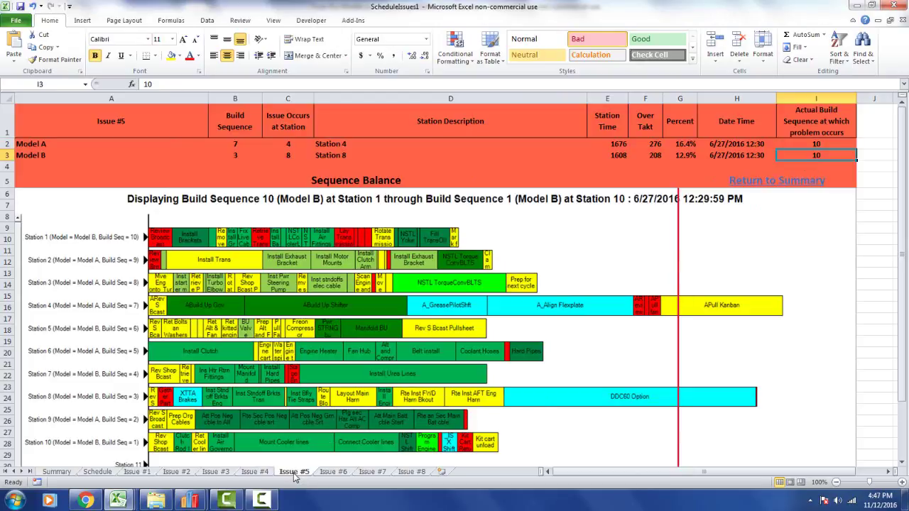
{"action": "left_click", "coordinate": [60, 473]}
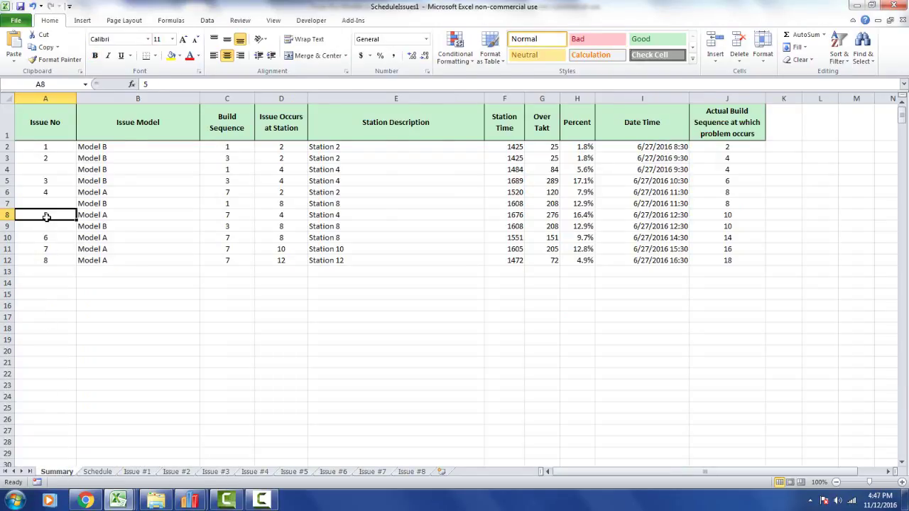
{"action": "key", "text": "alt+Tab"}
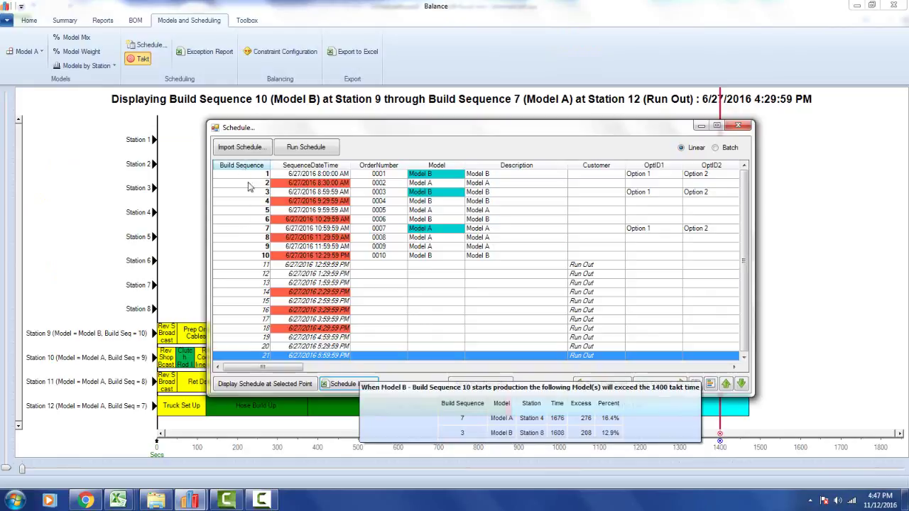
Step: Show the balance at build sequence 10 and compare it with Excel's Issue #5 sheet
{"action": "left_click", "coordinate": [304, 256]}
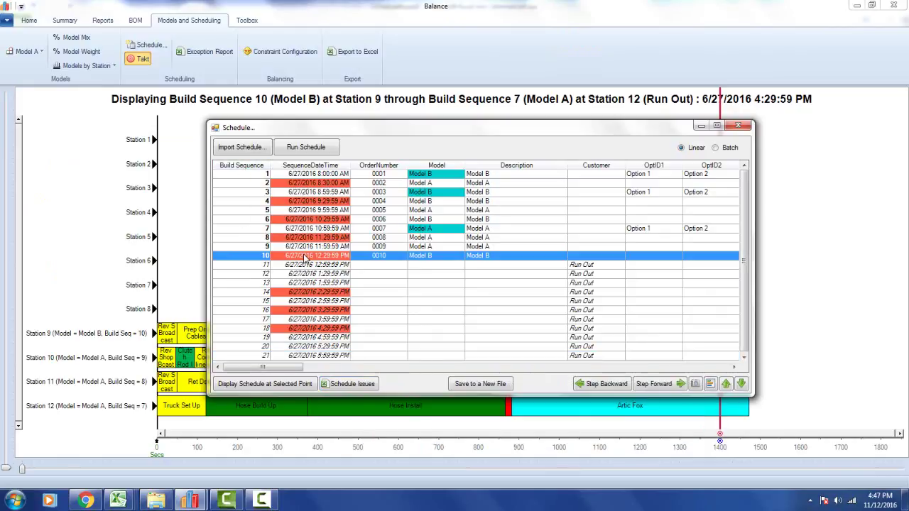
{"action": "left_click_drag", "start_coordinate": [498, 129], "coordinate": [517, 392]}
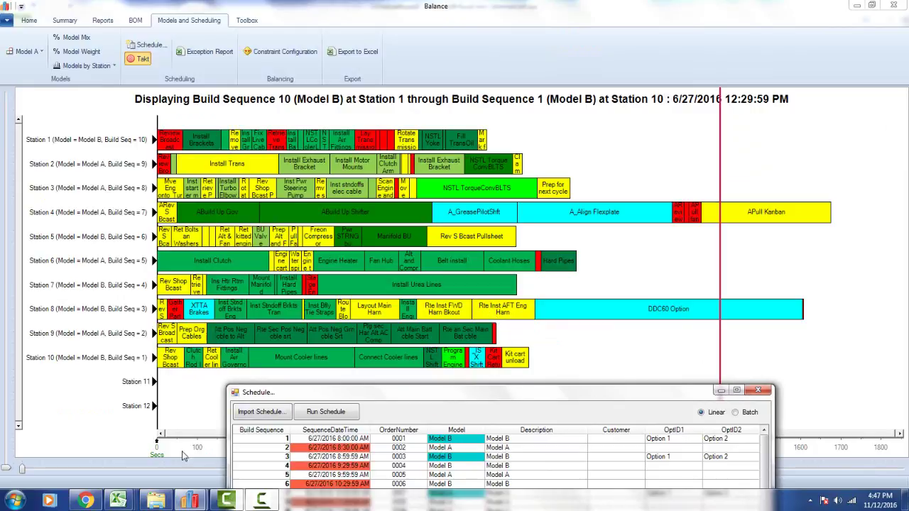
{"action": "left_click", "coordinate": [120, 500]}
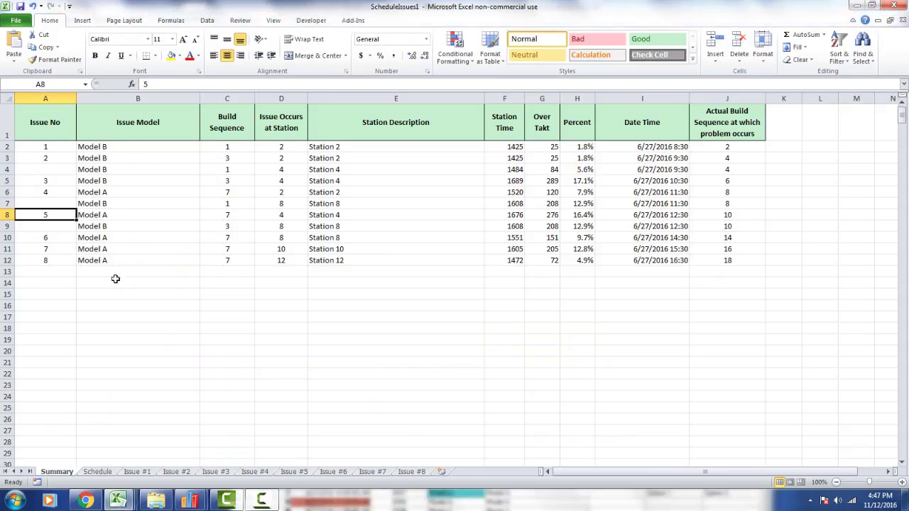
{"action": "left_click", "coordinate": [47, 215]}
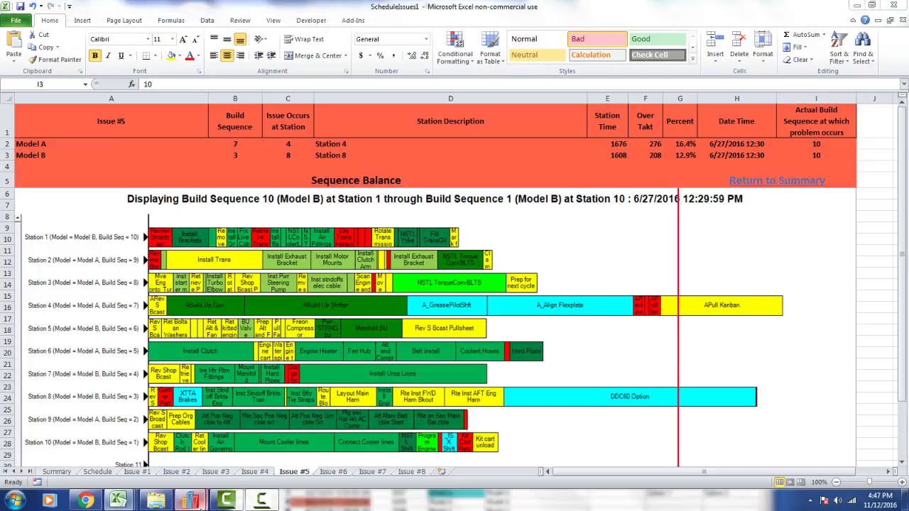
Step: Return to Balance and reposition the Schedule window so the chart title shows
{"action": "left_click", "coordinate": [128, 440]}
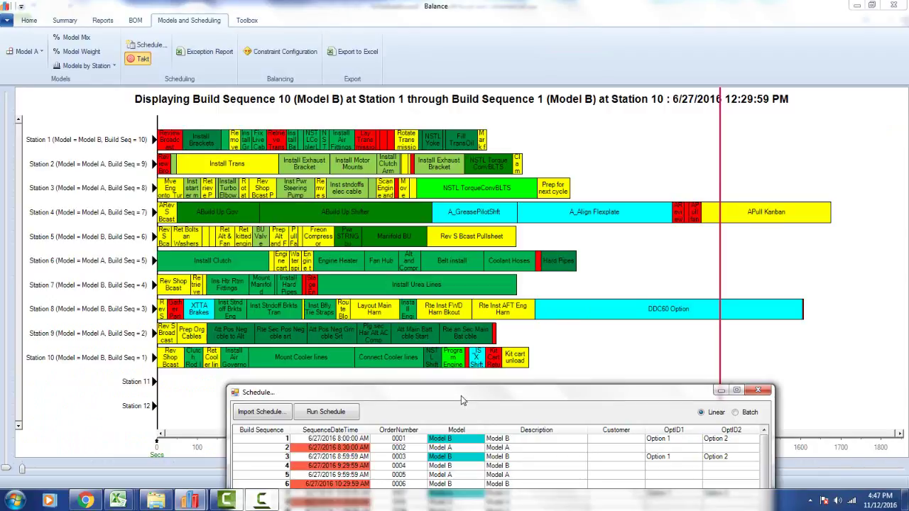
{"action": "left_click_drag", "start_coordinate": [460, 395], "coordinate": [469, 105]}
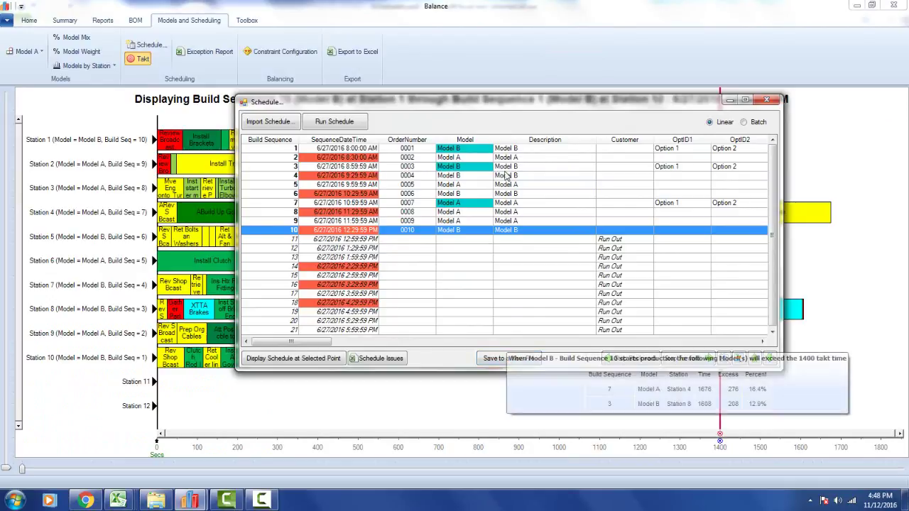
{"action": "left_click_drag", "start_coordinate": [483, 108], "coordinate": [477, 130]}
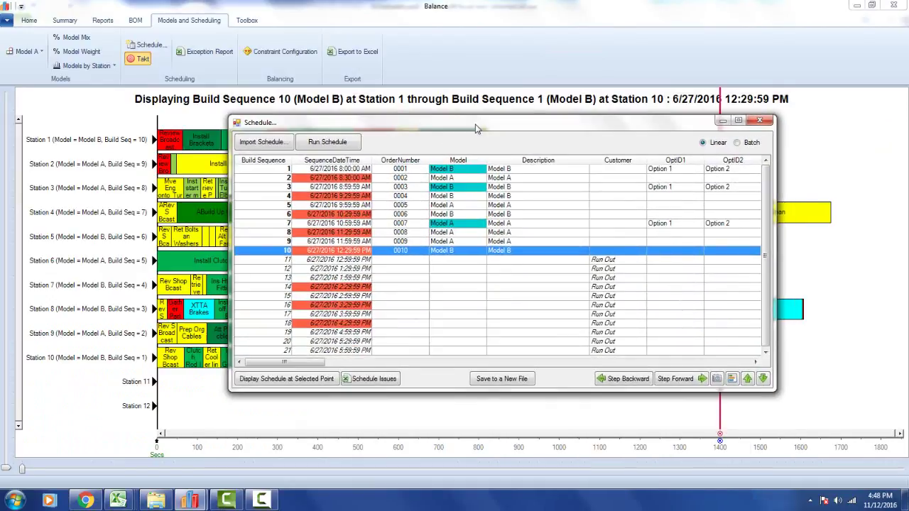
Step: Start saving the balance to a new file and browse to Documents > Applied Computer Services
{"action": "left_click", "coordinate": [502, 380]}
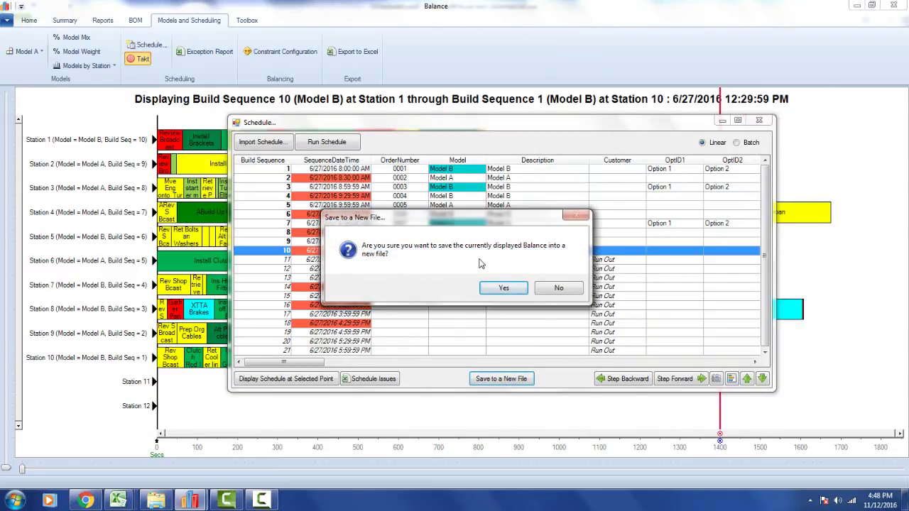
{"action": "left_click", "coordinate": [504, 289]}
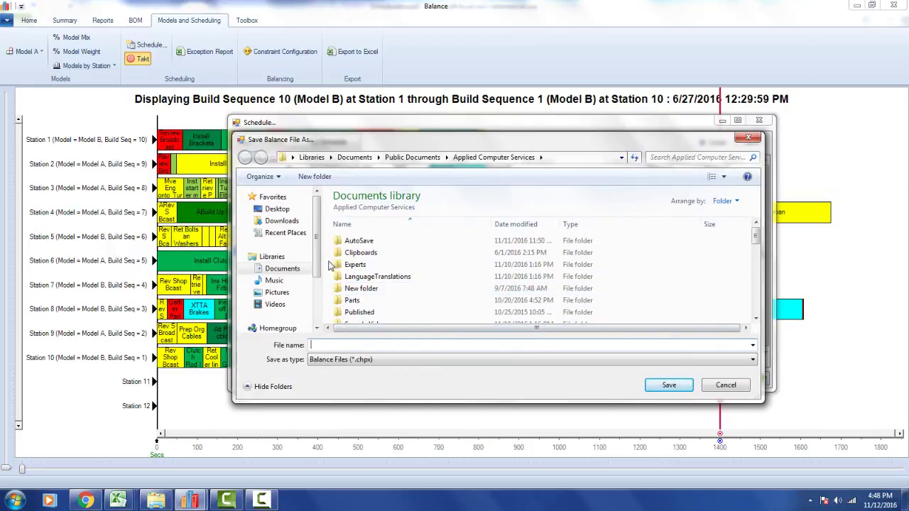
{"action": "scroll", "coordinate": [317, 264], "scroll_direction": "down", "scroll_amount": 1}
{"action": "scroll", "coordinate": [318, 264], "scroll_direction": "down", "scroll_amount": 1}
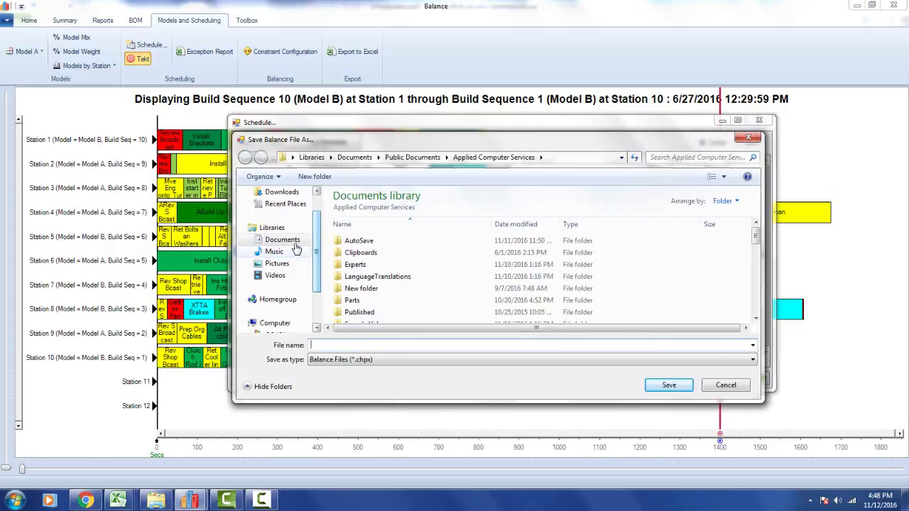
{"action": "left_click", "coordinate": [291, 241]}
{"action": "double_click", "coordinate": [360, 242]}
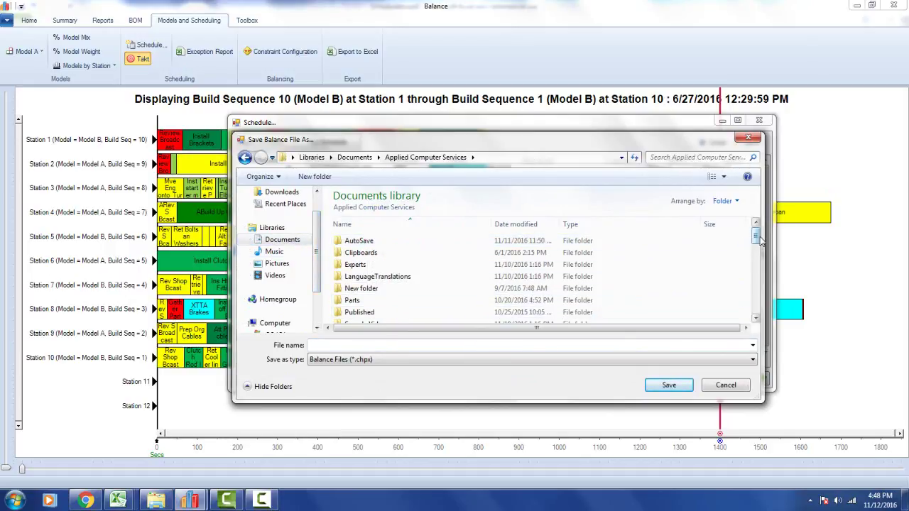
Step: Save it as 'Model for Demo Video' in Models and Options > Multi Model Files
{"action": "scroll", "coordinate": [750, 238], "scroll_direction": "down", "scroll_amount": 1}
{"action": "double_click", "coordinate": [365, 324]}
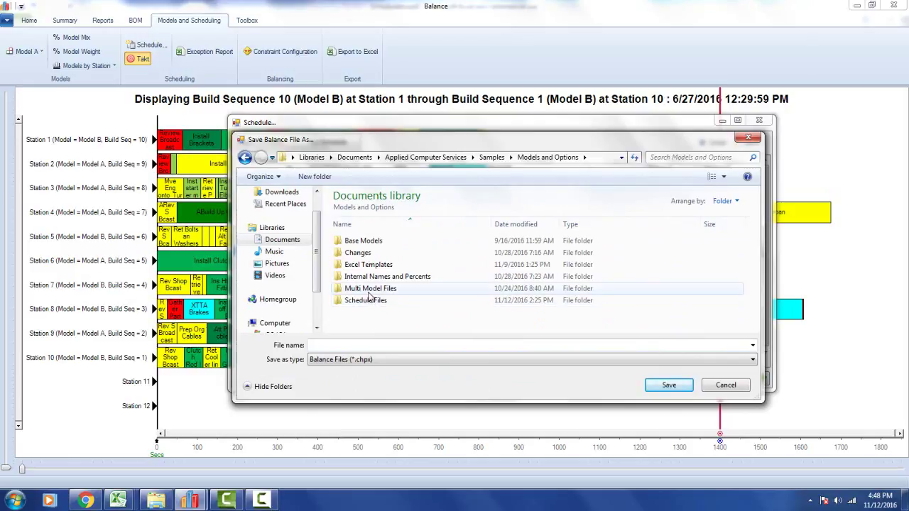
{"action": "double_click", "coordinate": [370, 290]}
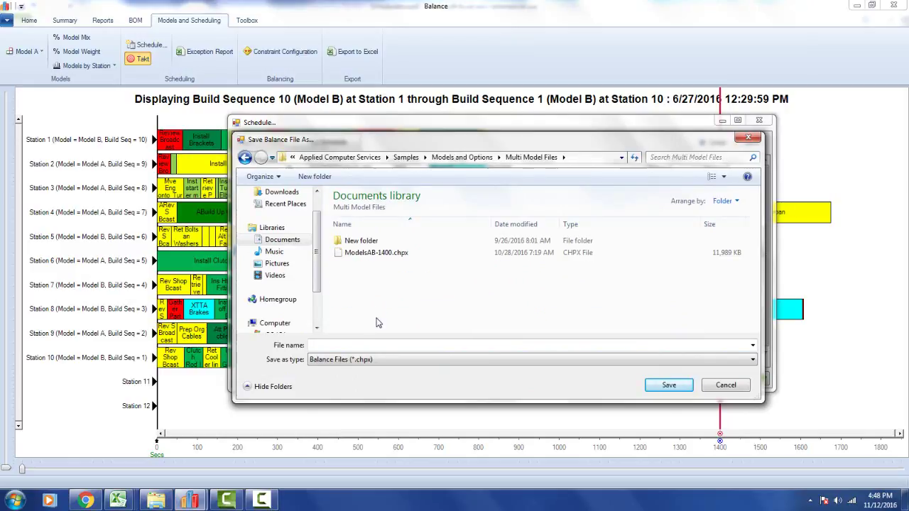
{"action": "left_click", "coordinate": [381, 344]}
{"action": "type", "text": "M"}
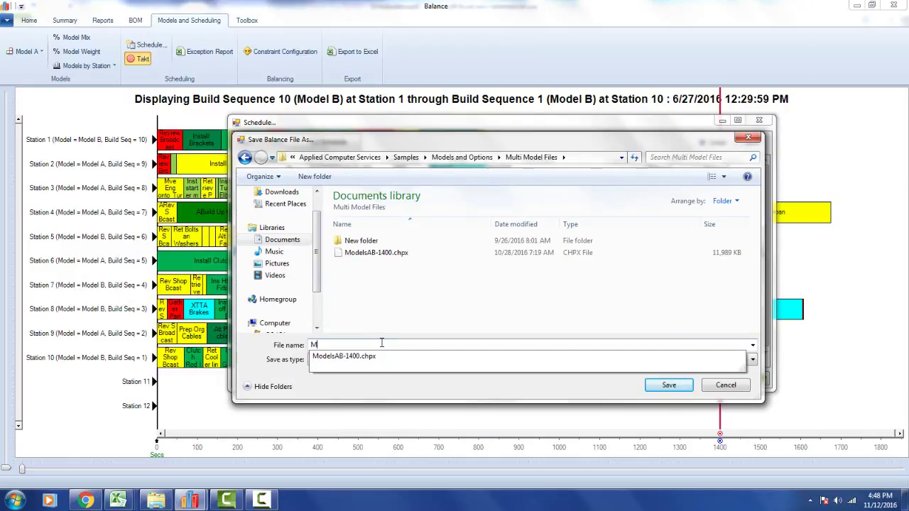
{"action": "type", "text": "odel "}
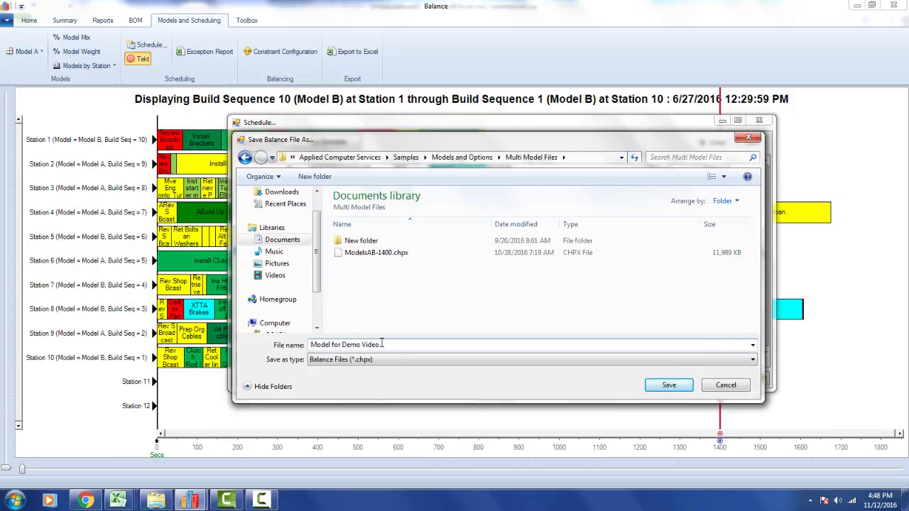
{"action": "type", "text": "for Demo Video"}
{"action": "left_click", "coordinate": [655, 387]}
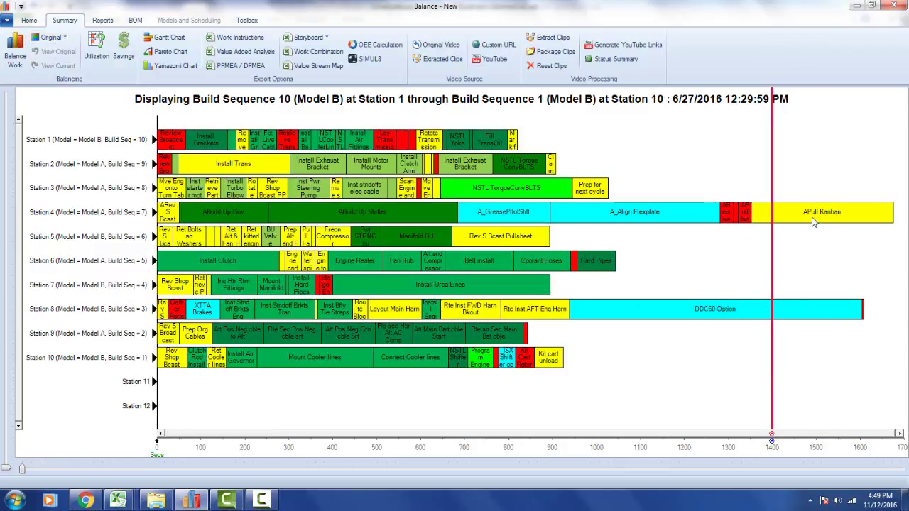
{"action": "mouse_move", "coordinate": [813, 219]}
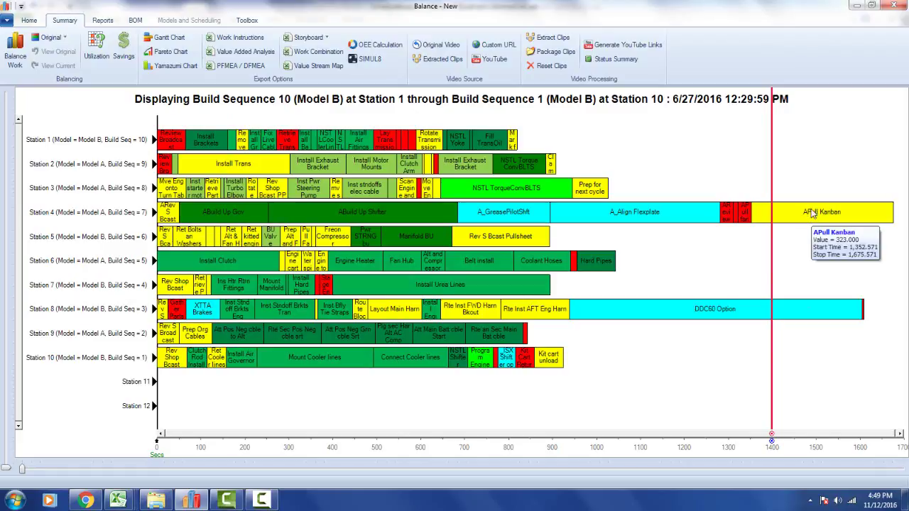
{"action": "left_click", "coordinate": [822, 218]}
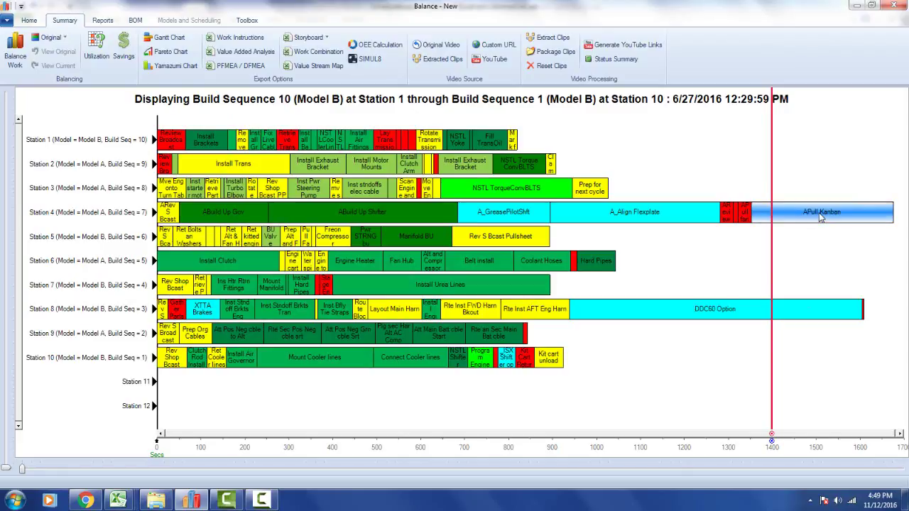
{"action": "left_click_drag", "start_coordinate": [569, 241], "coordinate": [573, 244]}
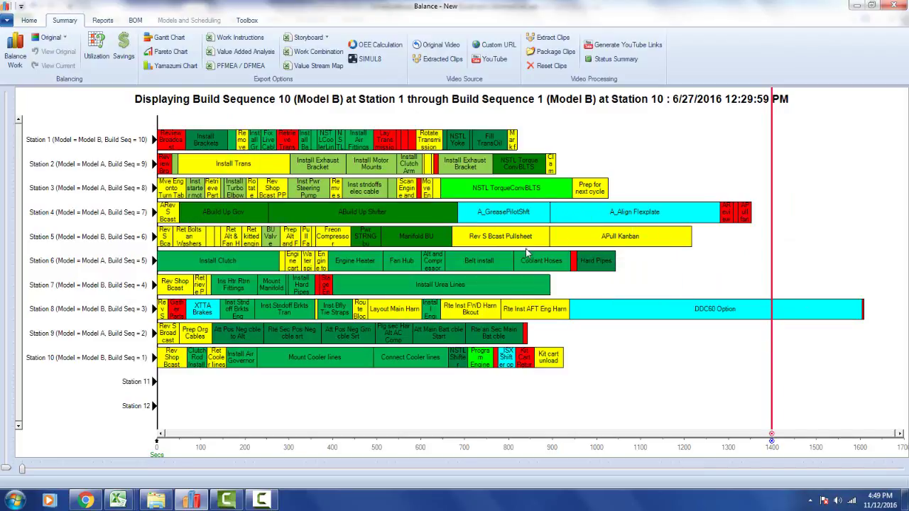
{"action": "mouse_move", "coordinate": [602, 241]}
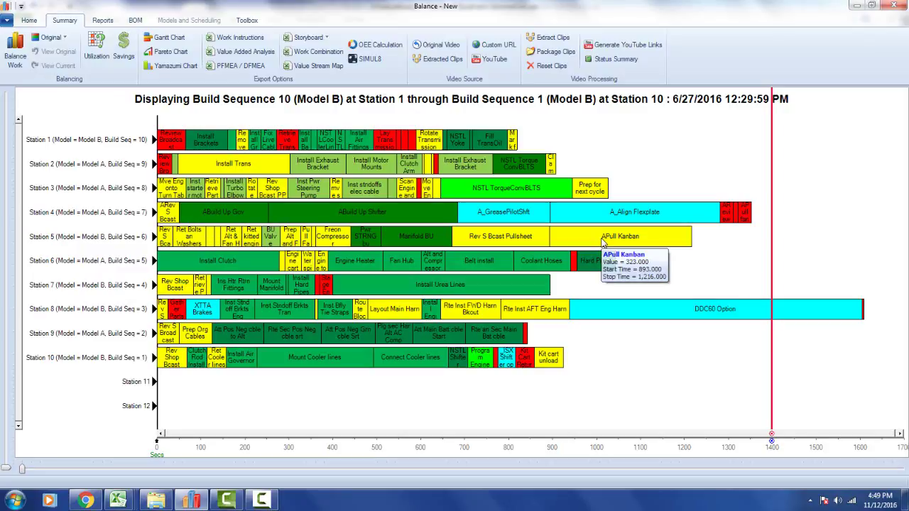
{"action": "left_click_drag", "start_coordinate": [603, 242], "coordinate": [803, 220]}
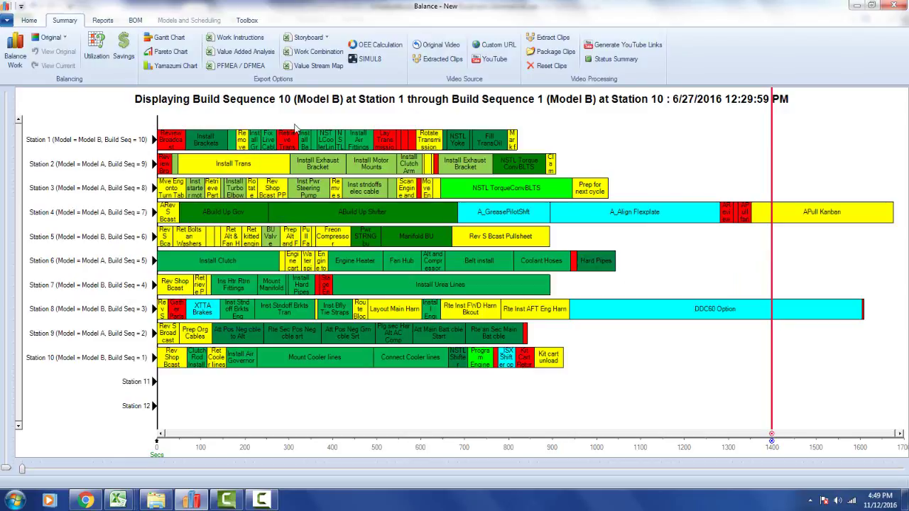
Step: Store the current balance as the original and move APull Kanban from Station 4 to Station 5's end
{"action": "left_click", "coordinate": [55, 41]}
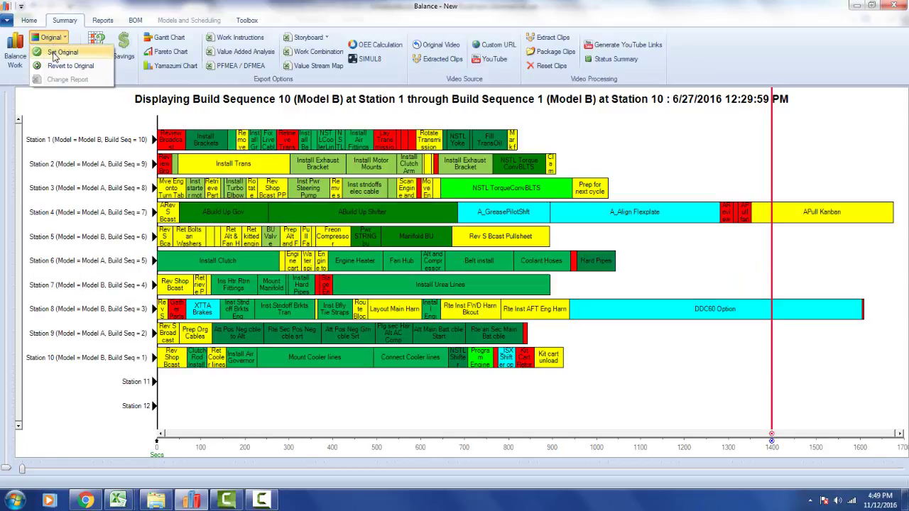
{"action": "left_click", "coordinate": [62, 53]}
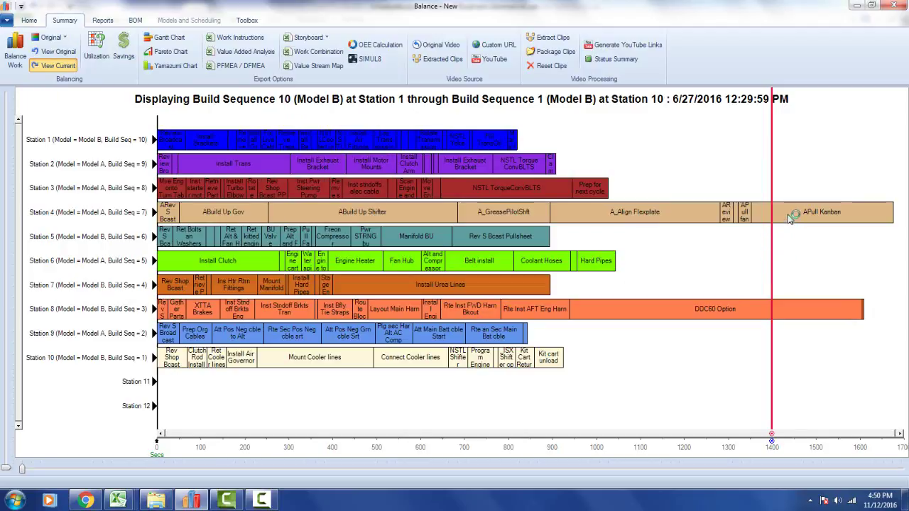
{"action": "left_click", "coordinate": [791, 215]}
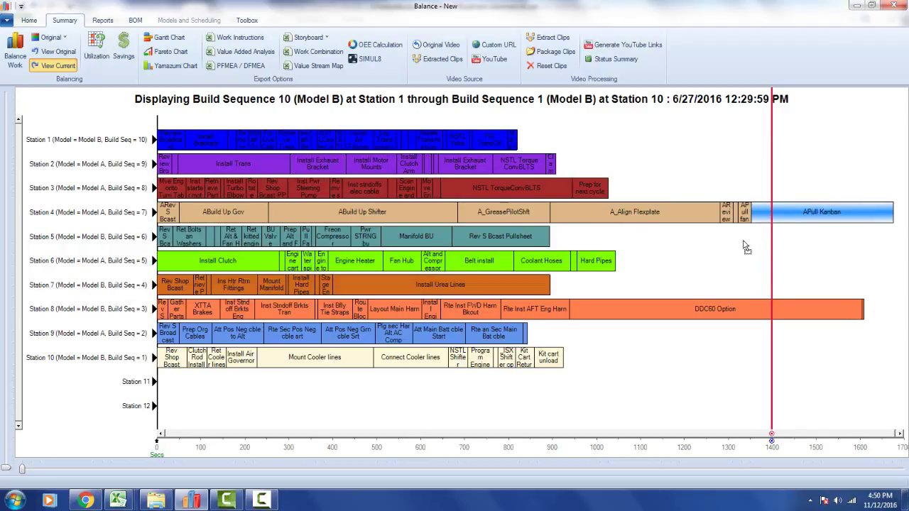
{"action": "left_click", "coordinate": [618, 242]}
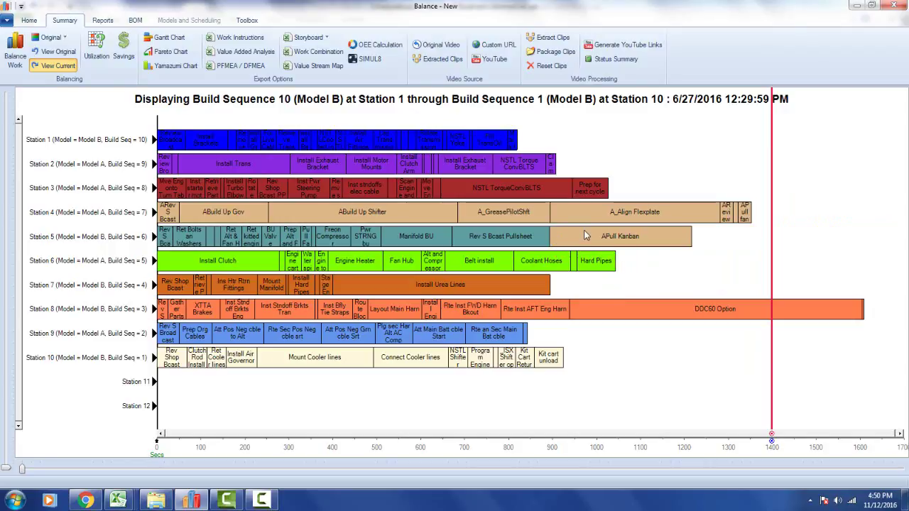
Step: Move DDC60 Option so it ends Station 8's row
{"action": "mouse_move", "coordinate": [705, 207]}
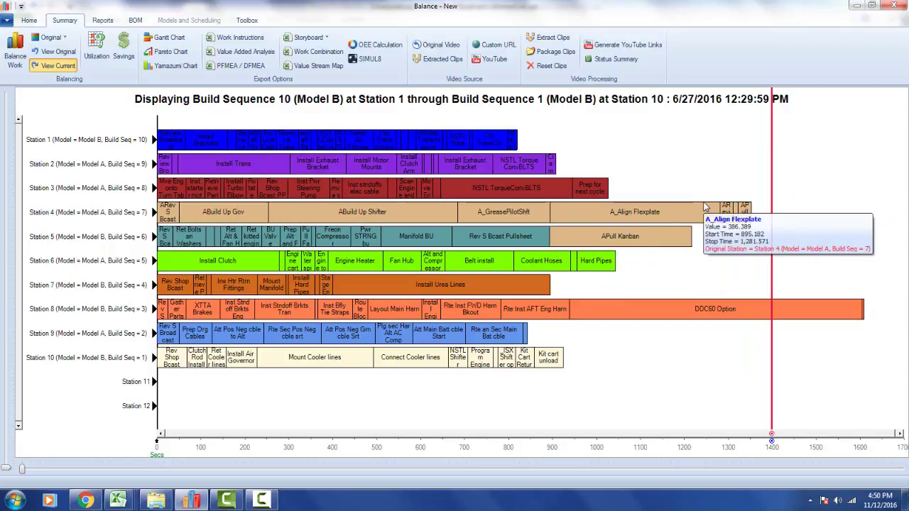
{"action": "left_click", "coordinate": [714, 312]}
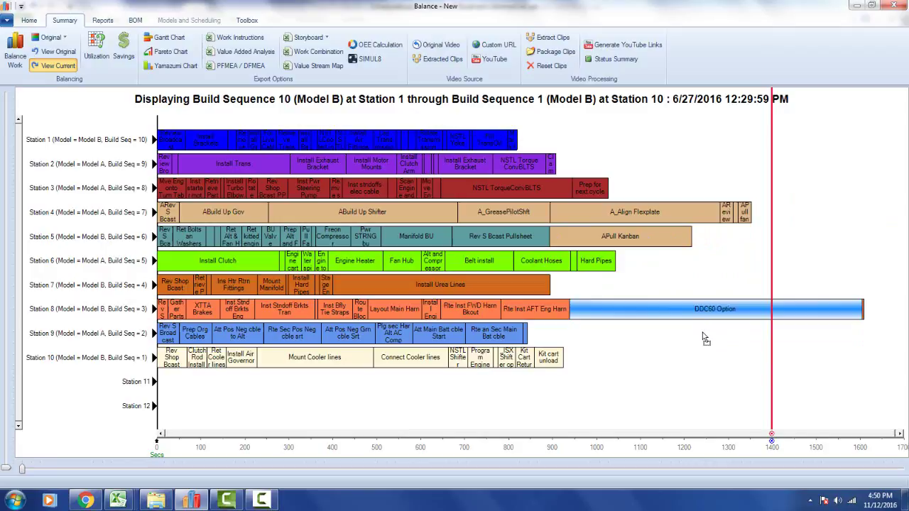
{"action": "left_click", "coordinate": [701, 341]}
{"action": "left_click", "coordinate": [696, 333]}
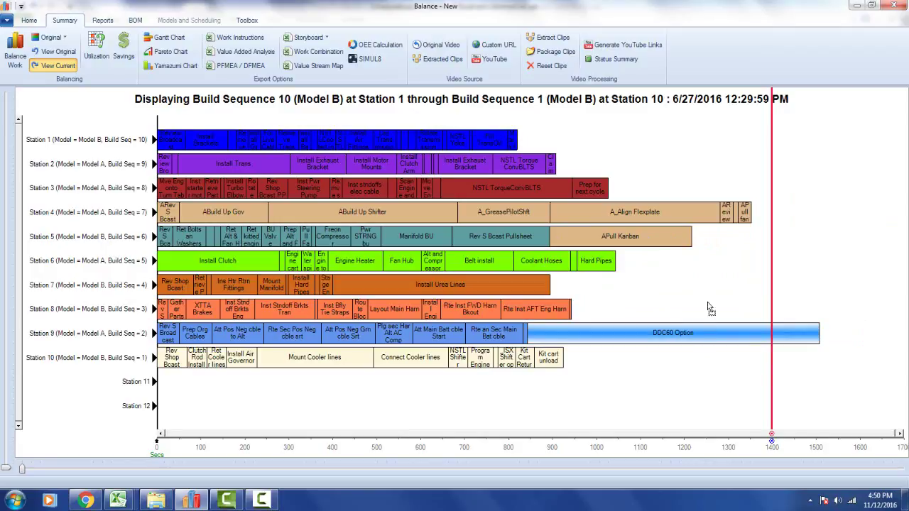
{"action": "left_click", "coordinate": [712, 298]}
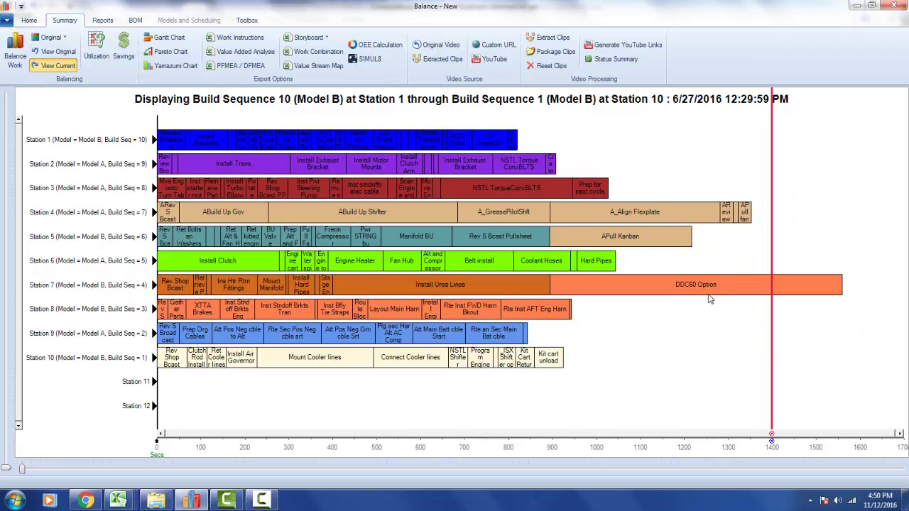
{"action": "left_click", "coordinate": [708, 299]}
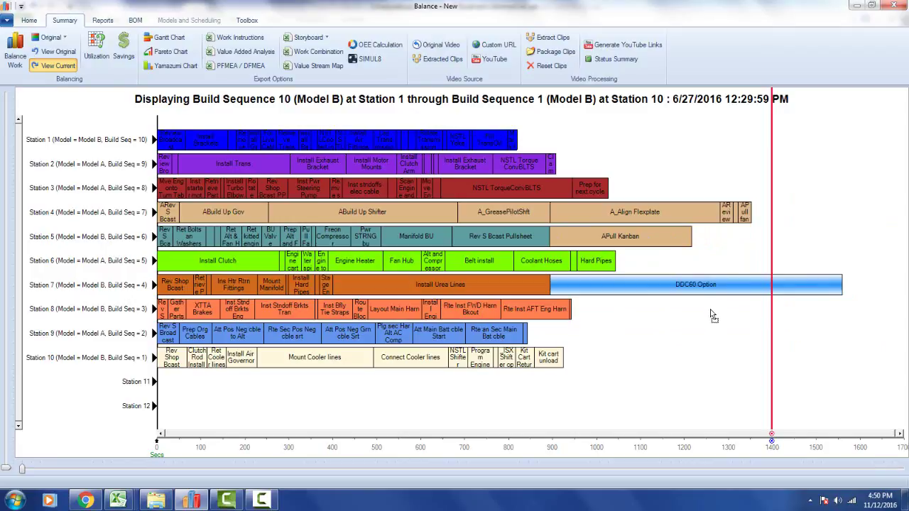
{"action": "left_click", "coordinate": [711, 310]}
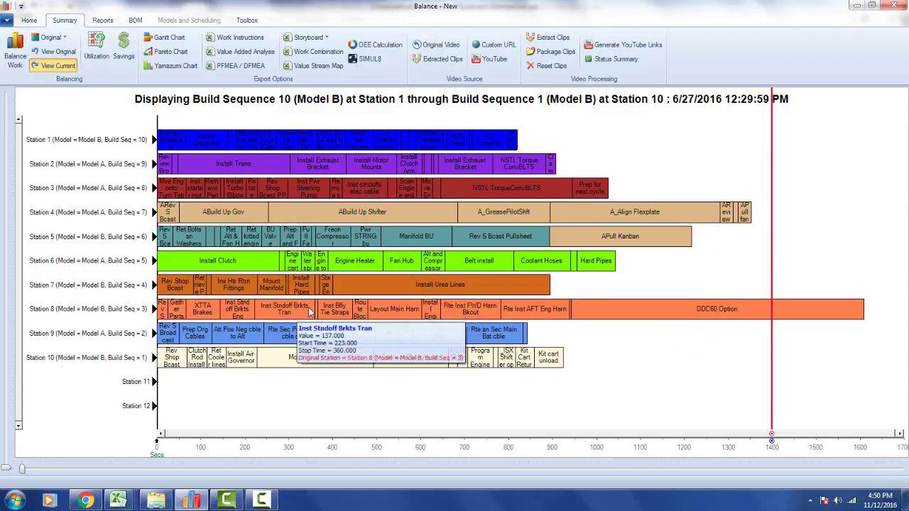
Step: Move Inst Bfly Tie Straps and Rte Inst AFT Eng Harn into Station 9
{"action": "left_click", "coordinate": [326, 312]}
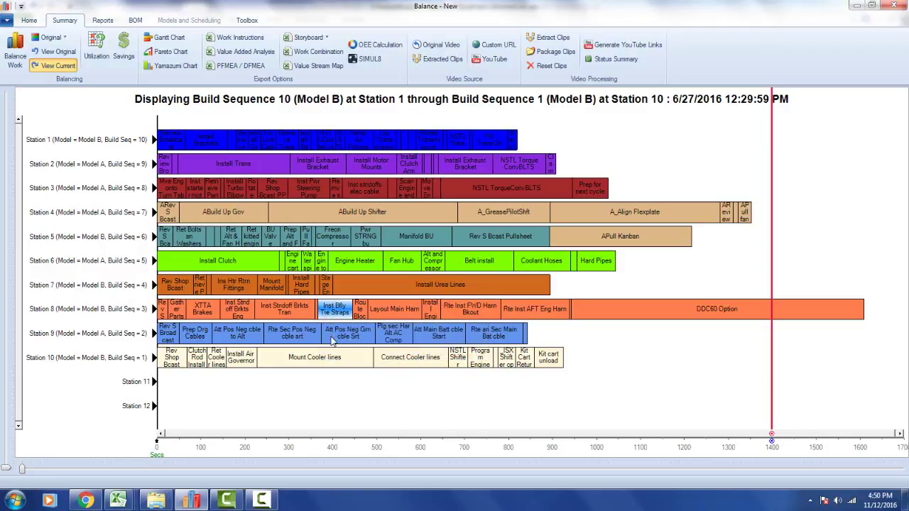
{"action": "mouse_move", "coordinate": [332, 341]}
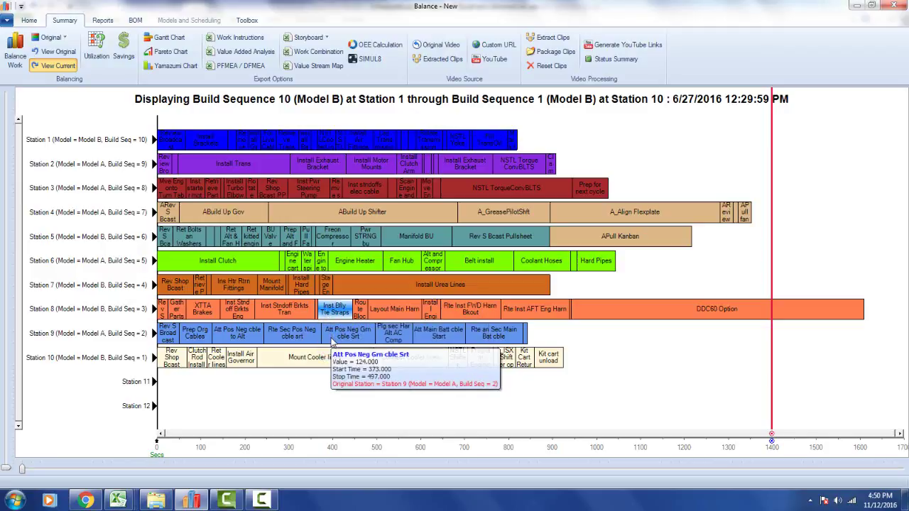
{"action": "left_click", "coordinate": [334, 339]}
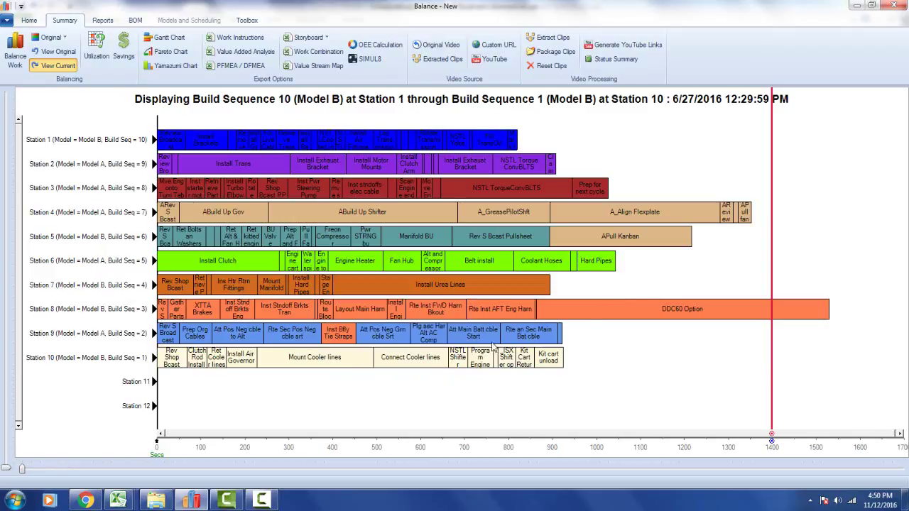
{"action": "mouse_move", "coordinate": [475, 319]}
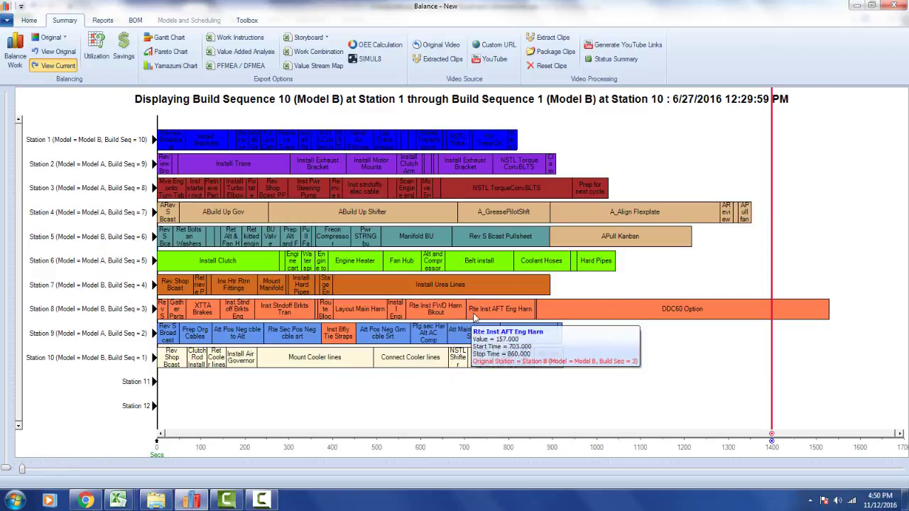
{"action": "left_click_drag", "start_coordinate": [477, 320], "coordinate": [584, 341]}
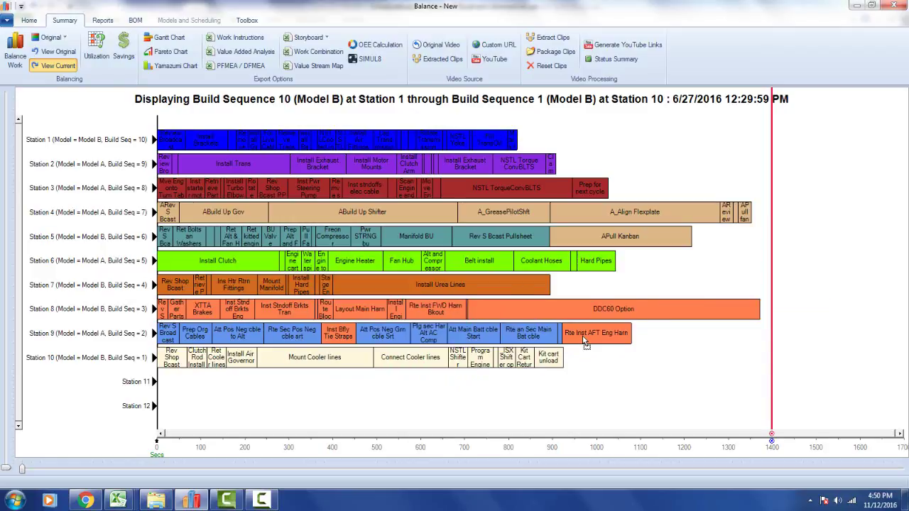
{"action": "mouse_move", "coordinate": [583, 342]}
Step: Export the Change Report to Excel from the Original options in the Balancing group
{"action": "left_click", "coordinate": [50, 39]}
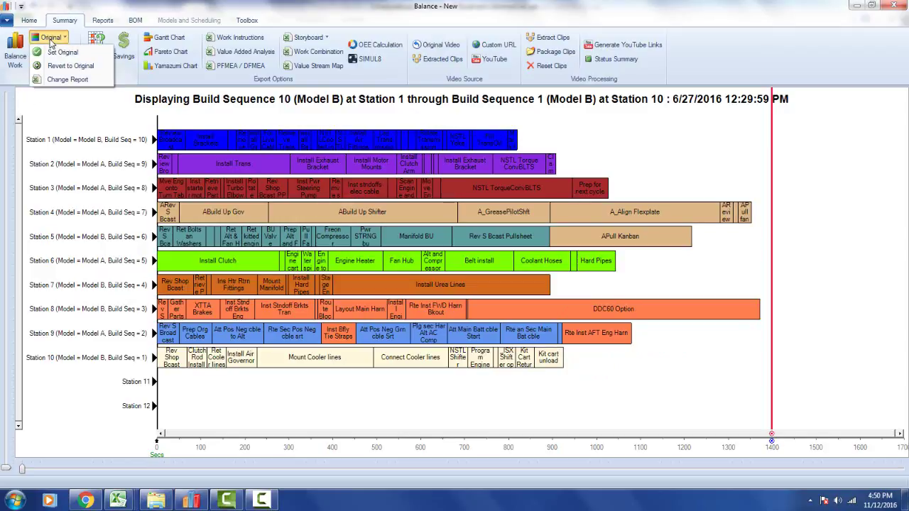
{"action": "left_click", "coordinate": [66, 79]}
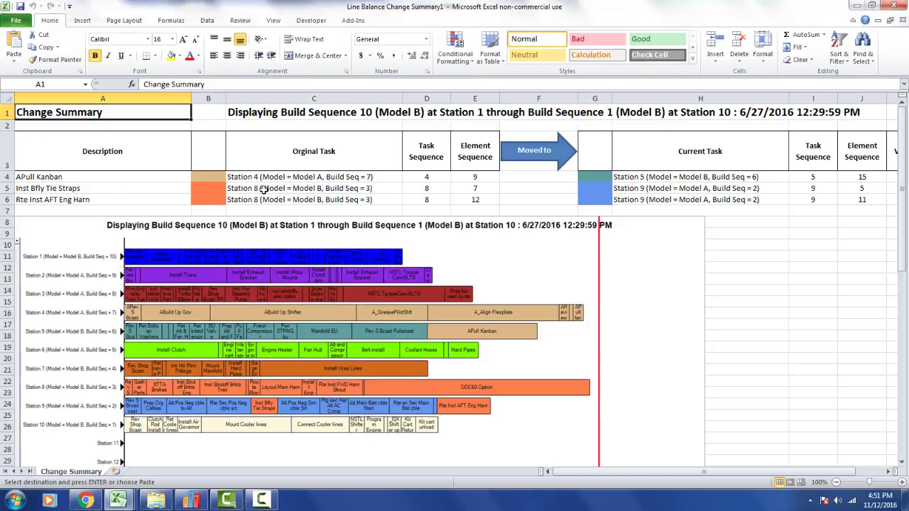
Step: Review the change summary's Orginal Task and Current Task columns, then switch to the Timer Pro overview workbook
{"action": "left_click", "coordinate": [258, 152]}
{"action": "left_click", "coordinate": [648, 156]}
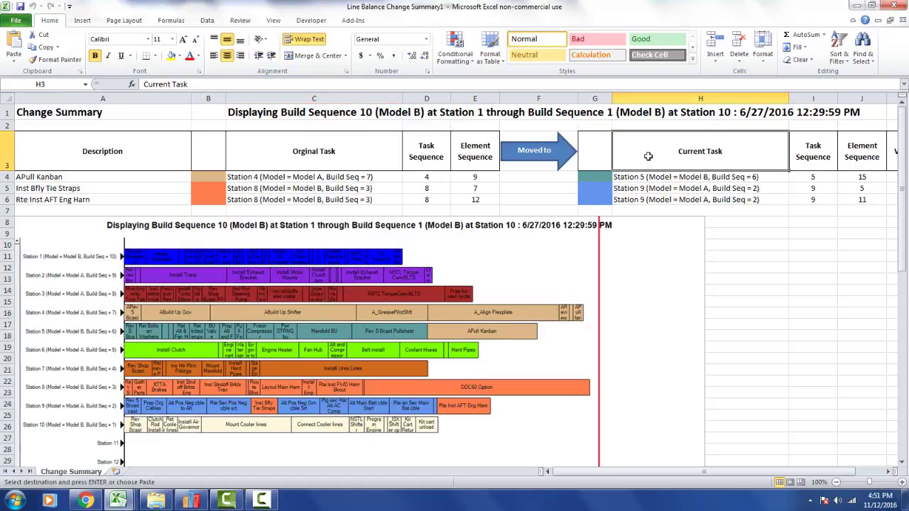
{"action": "left_click", "coordinate": [888, 472]}
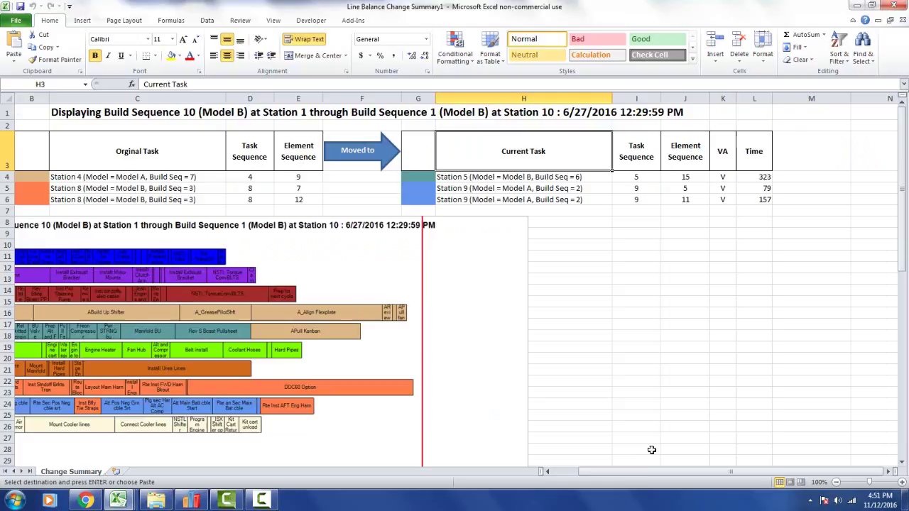
{"action": "left_click_drag", "start_coordinate": [638, 471], "coordinate": [609, 474]}
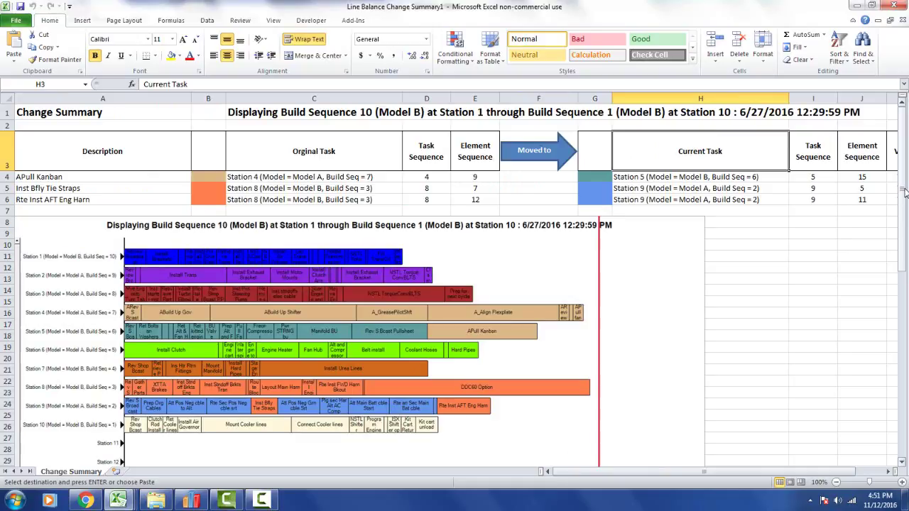
{"action": "left_click_drag", "start_coordinate": [905, 193], "coordinate": [904, 349]}
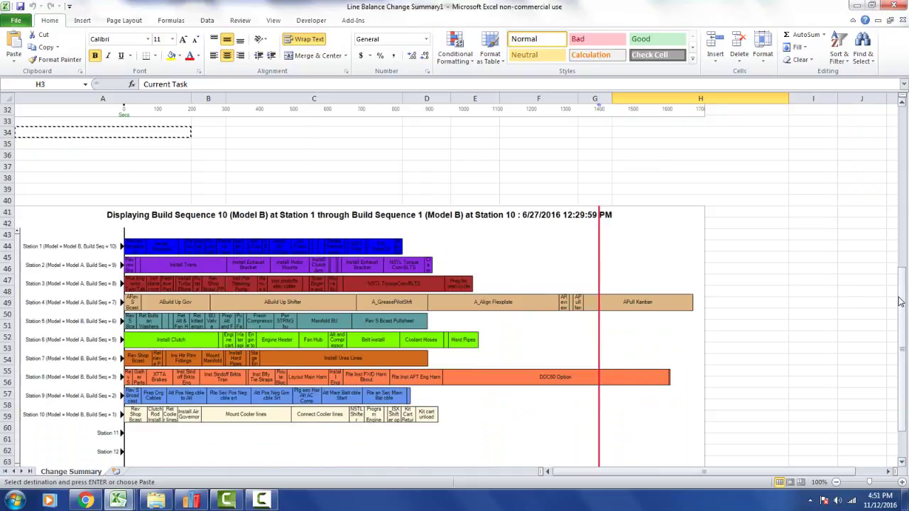
{"action": "left_click_drag", "start_coordinate": [900, 301], "coordinate": [898, 229]}
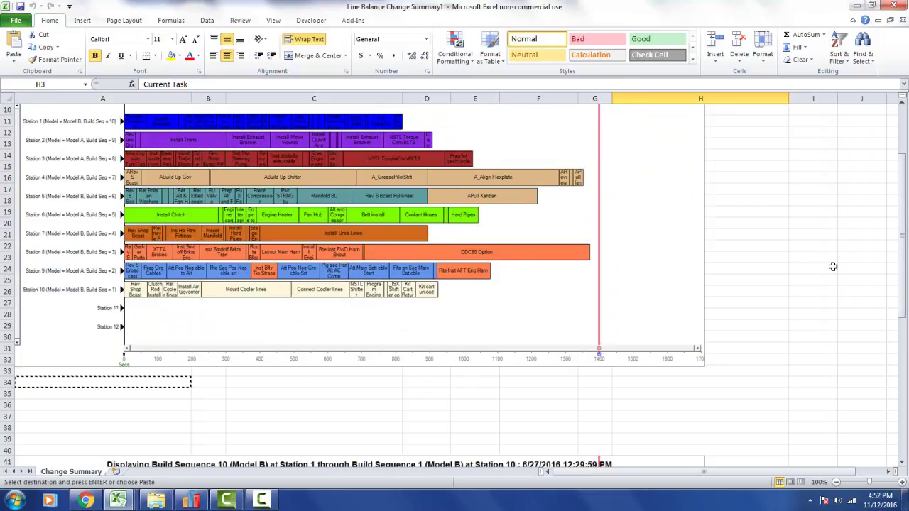
{"action": "left_click_drag", "start_coordinate": [905, 226], "coordinate": [900, 186]}
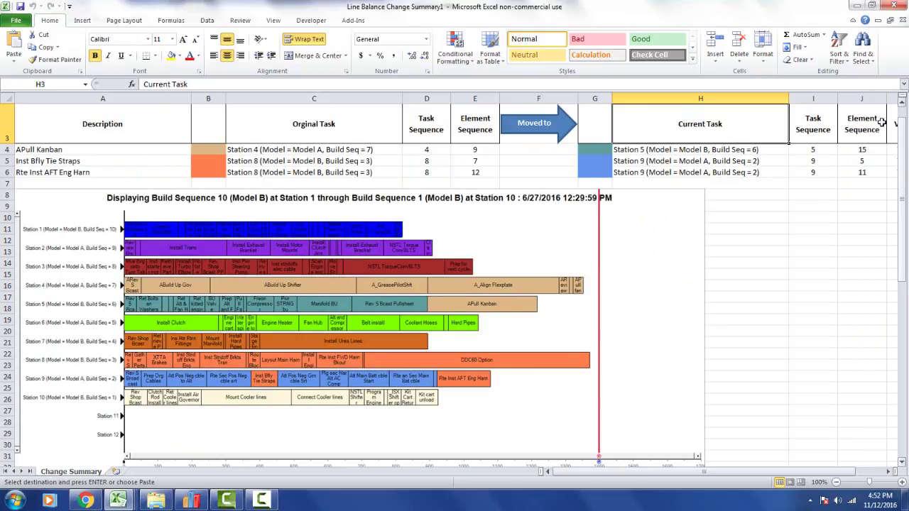
{"action": "key", "text": "ctrl+Tab"}
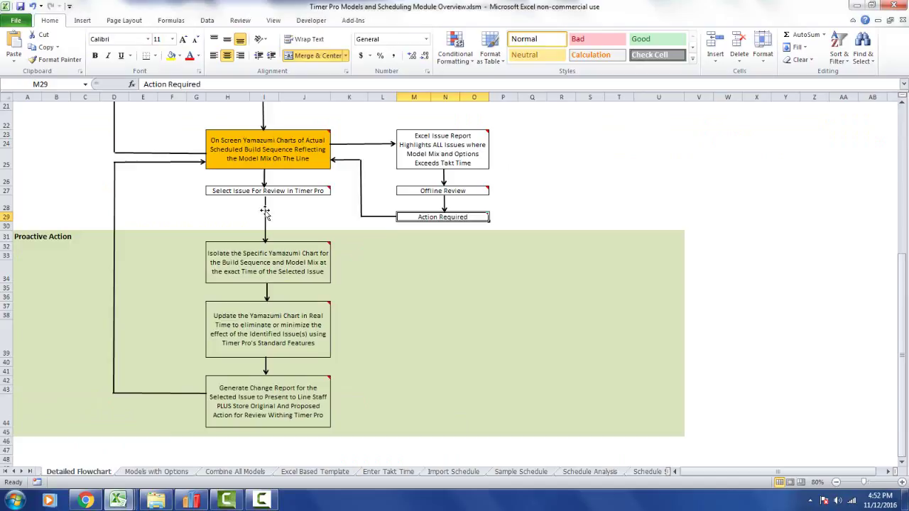
Step: Highlight the Select Issue For Review, isolate Yamazumi Chart and update Yamazumi Chart flowchart steps
{"action": "left_click", "coordinate": [214, 181]}
{"action": "left_click_drag", "start_coordinate": [213, 181], "coordinate": [294, 204]}
{"action": "left_click", "coordinate": [195, 240]}
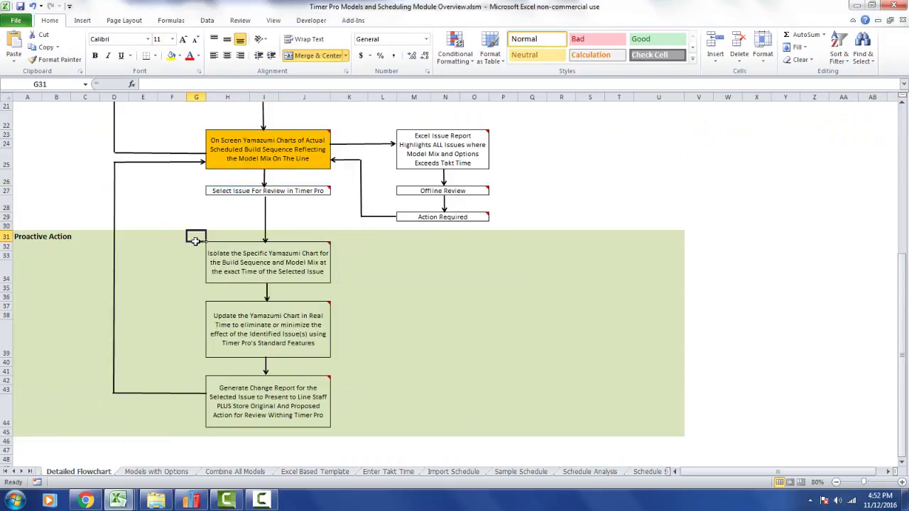
{"action": "left_click_drag", "start_coordinate": [195, 240], "coordinate": [332, 288]}
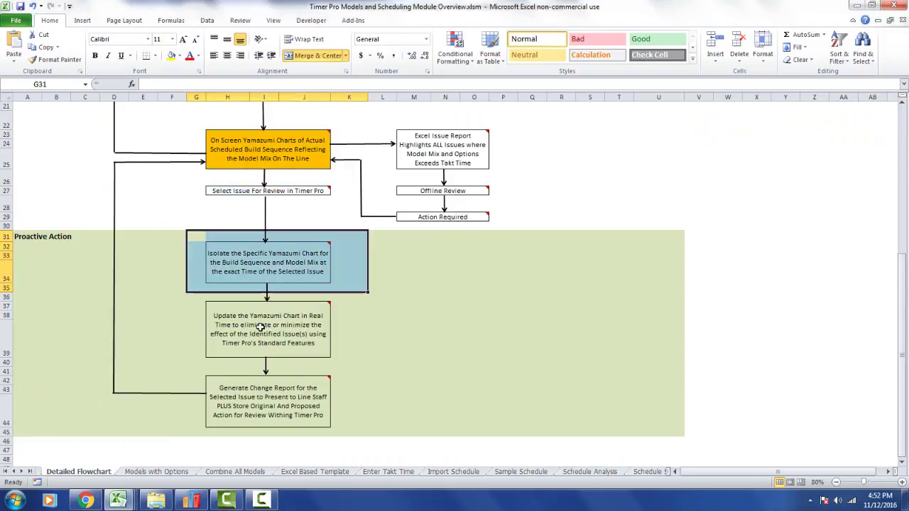
{"action": "left_click", "coordinate": [196, 304]}
{"action": "left_click_drag", "start_coordinate": [195, 304], "coordinate": [357, 348]}
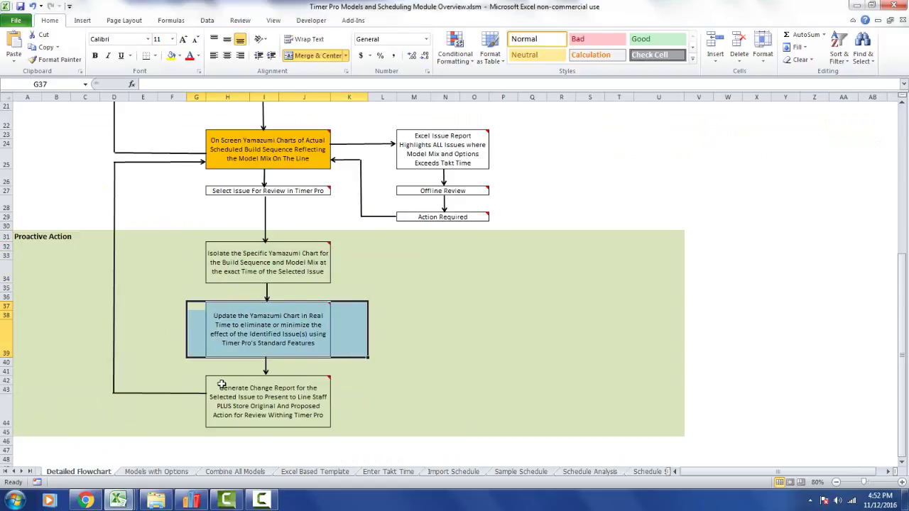
Step: Highlight the Generate Change Report step, then bring the TimerPro balance window back
{"action": "left_click_drag", "start_coordinate": [204, 370], "coordinate": [329, 402]}
{"action": "left_click_drag", "start_coordinate": [332, 422], "coordinate": [200, 419]}
{"action": "mouse_move", "coordinate": [226, 414]}
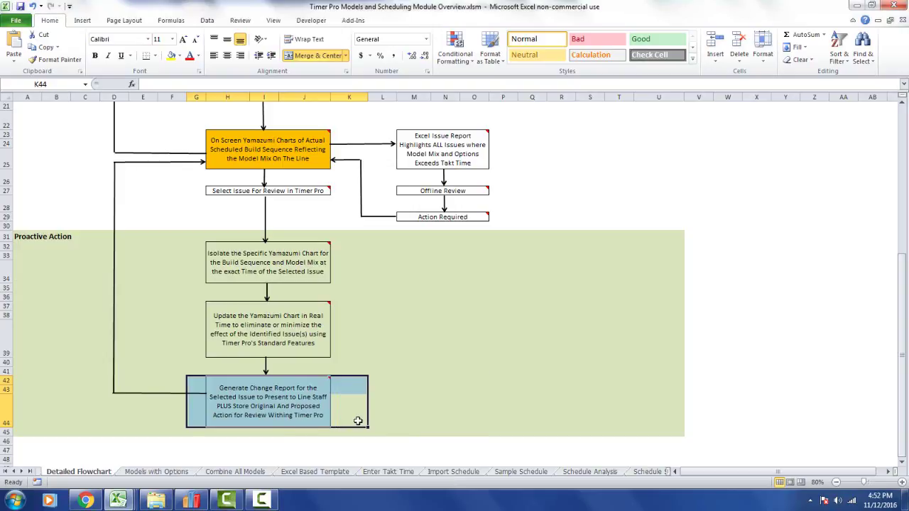
{"action": "left_click", "coordinate": [192, 500]}
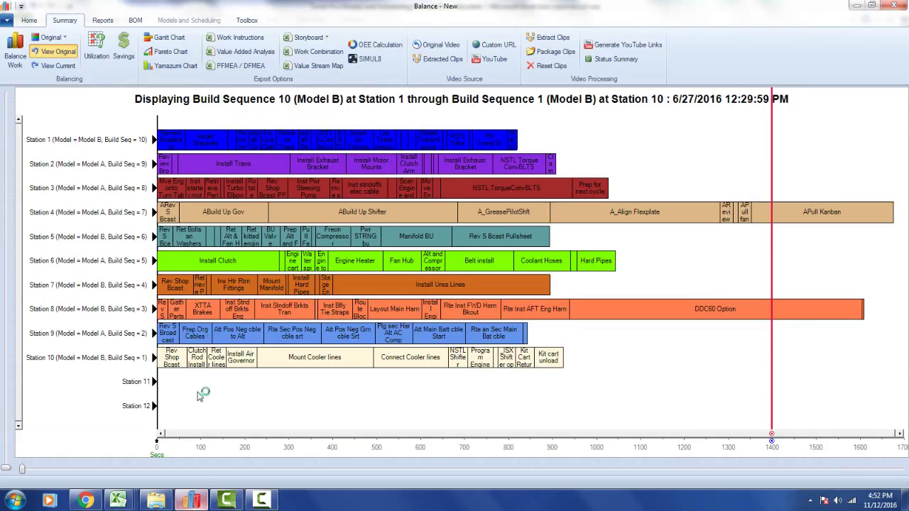
Step: Save the balance as 'Demo Video Changes' in the Models and Options > Changes folder
{"action": "left_click", "coordinate": [7, 19]}
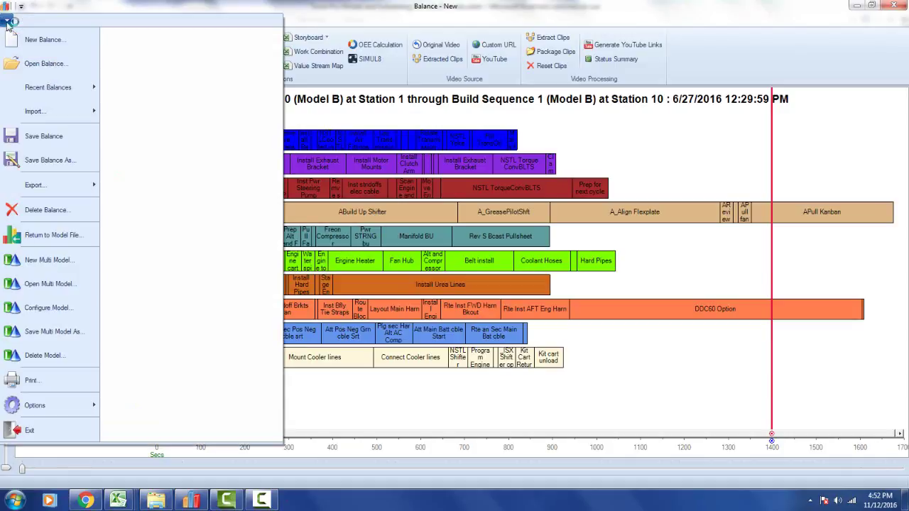
{"action": "left_click", "coordinate": [44, 161]}
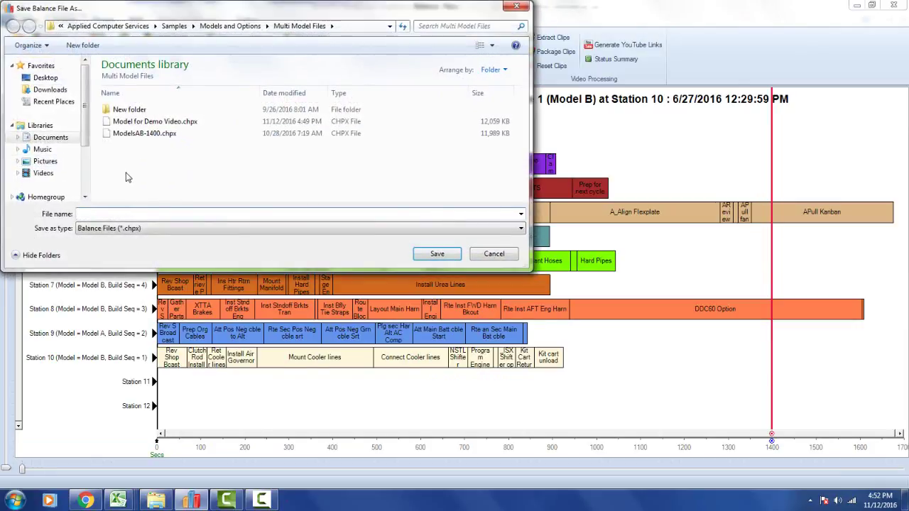
{"action": "left_click", "coordinate": [230, 26]}
{"action": "double_click", "coordinate": [126, 121]}
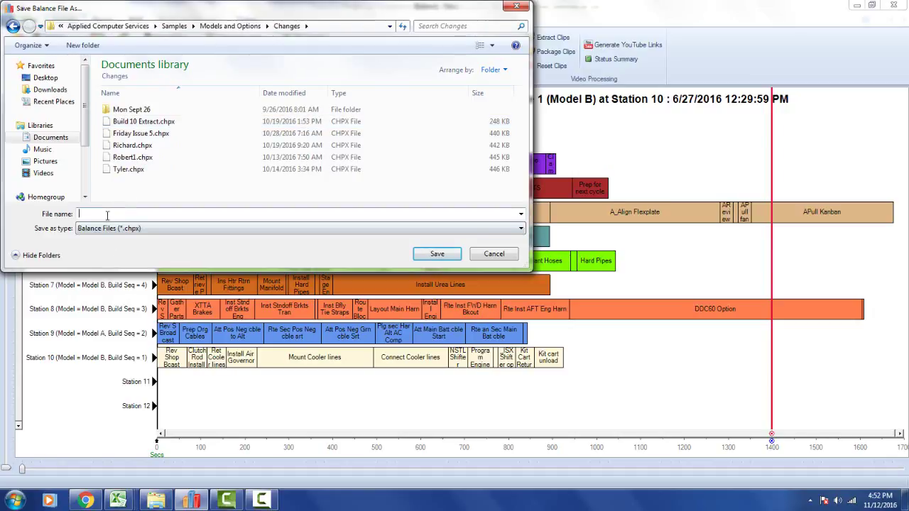
{"action": "type", "text": "Demo"}
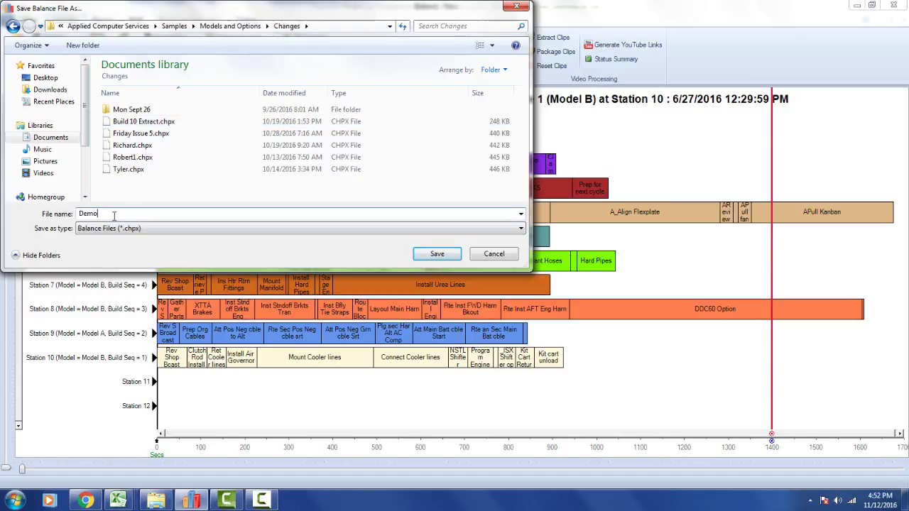
{"action": "type", "text": " Video Changes"}
{"action": "left_click", "coordinate": [437, 255]}
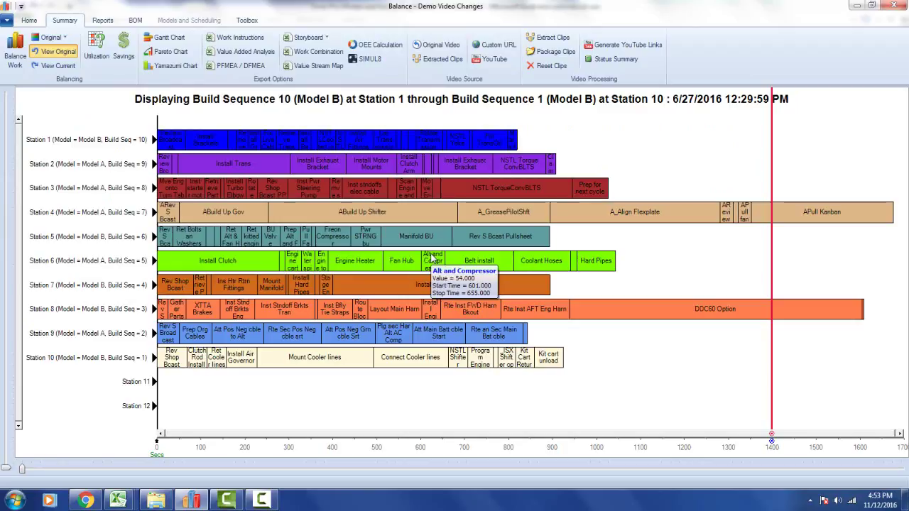
Step: Compare the current rebalanced chart with the original, then return to the model file
{"action": "left_click", "coordinate": [50, 68]}
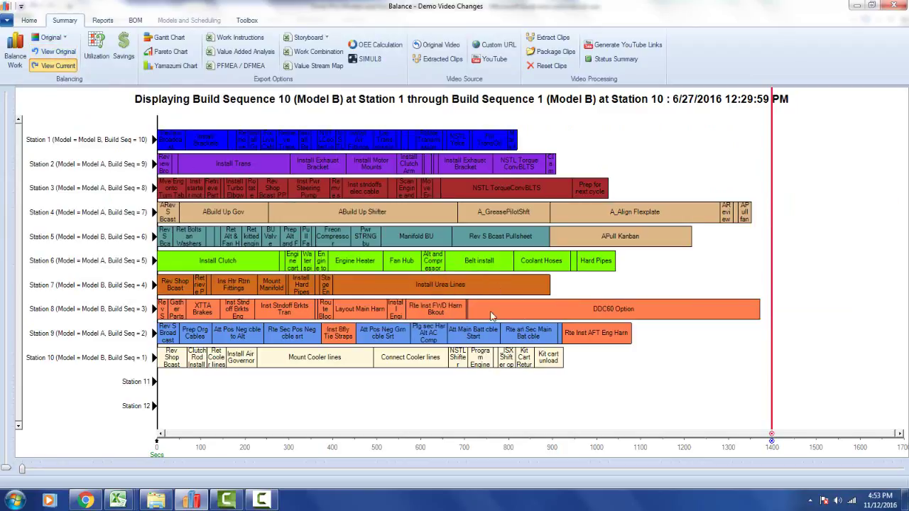
{"action": "left_click", "coordinate": [71, 57]}
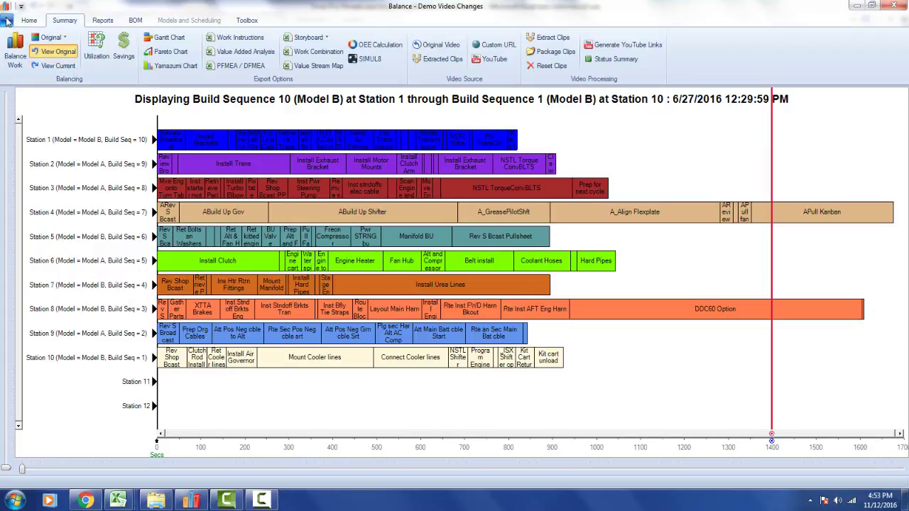
{"action": "left_click", "coordinate": [7, 20]}
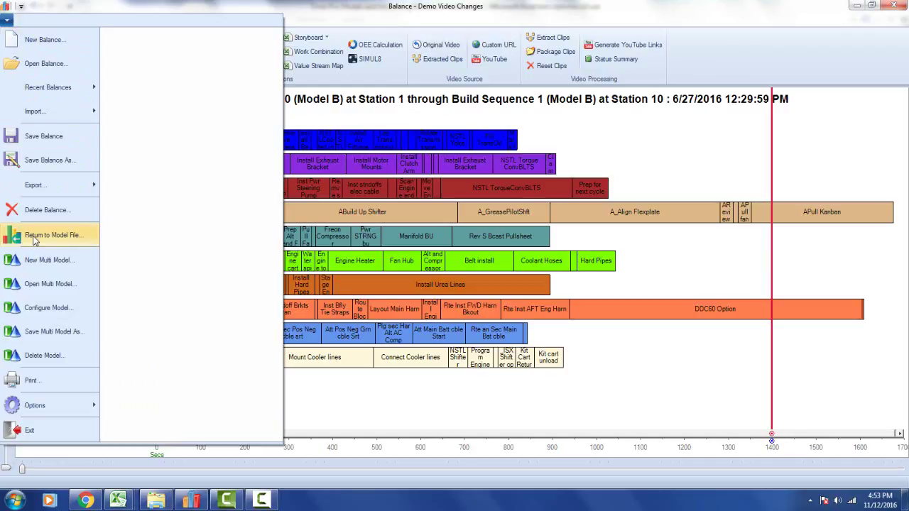
{"action": "left_click", "coordinate": [34, 237]}
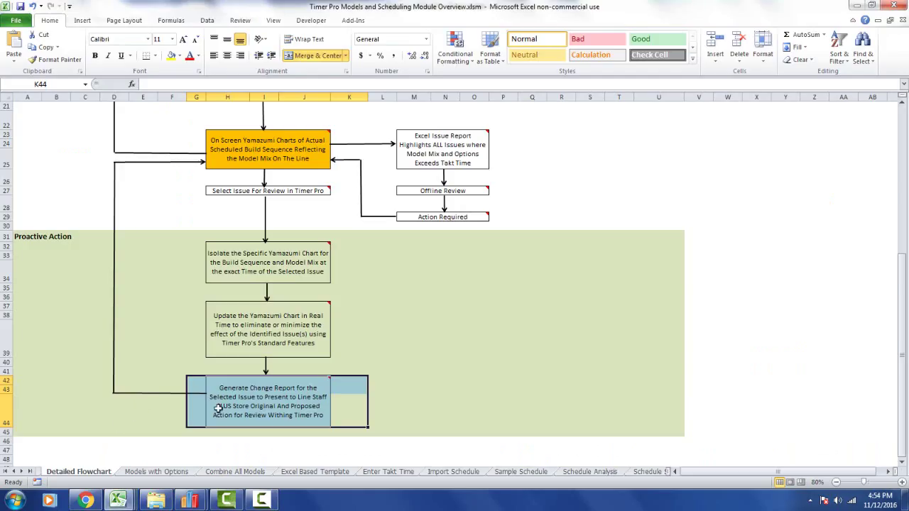
{"action": "left_click", "coordinate": [178, 387]}
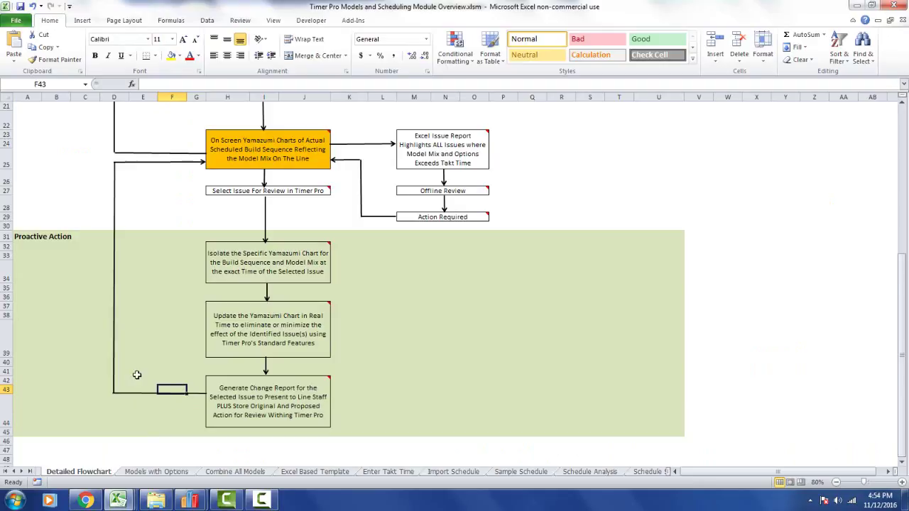